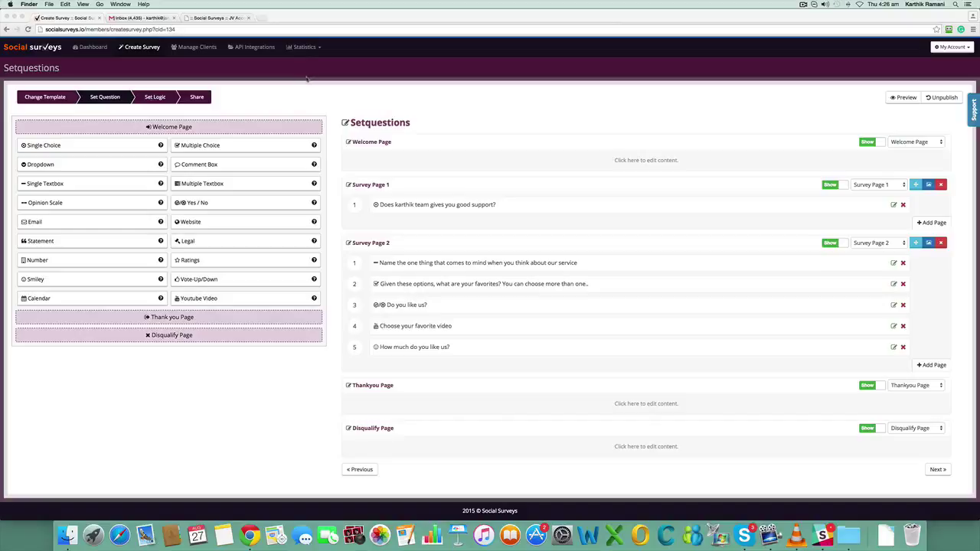
Hide the Disqualify and Thankyou pages from the survey
click(163, 88)
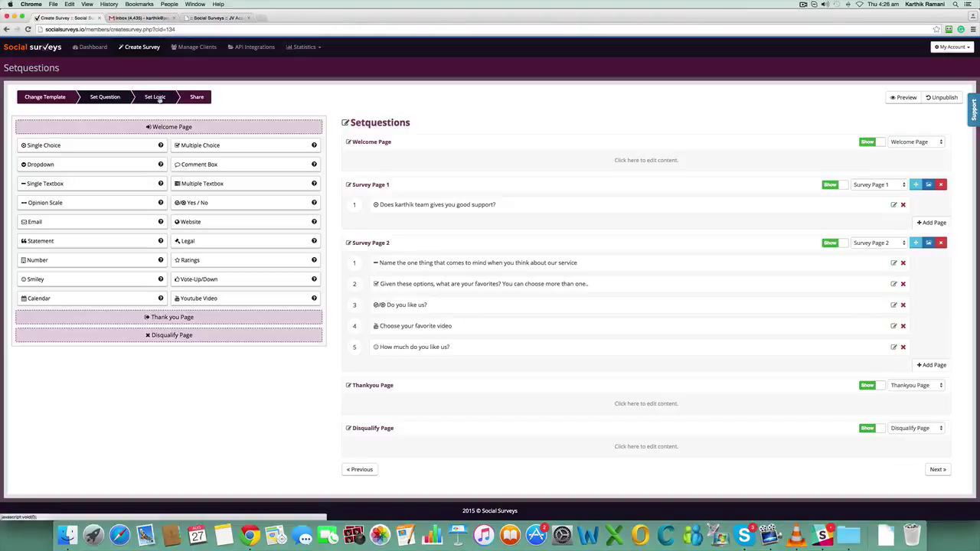
click(102, 98)
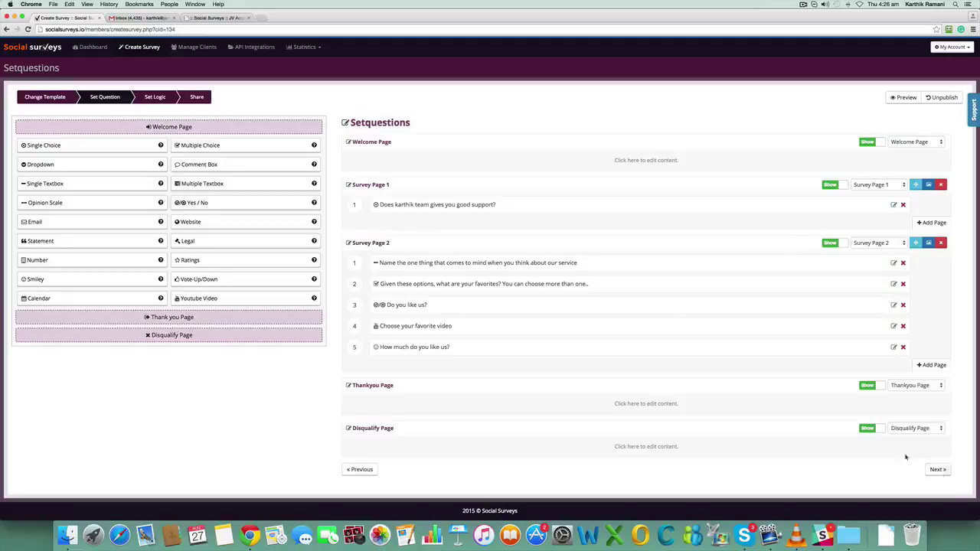
click(871, 431)
click(870, 387)
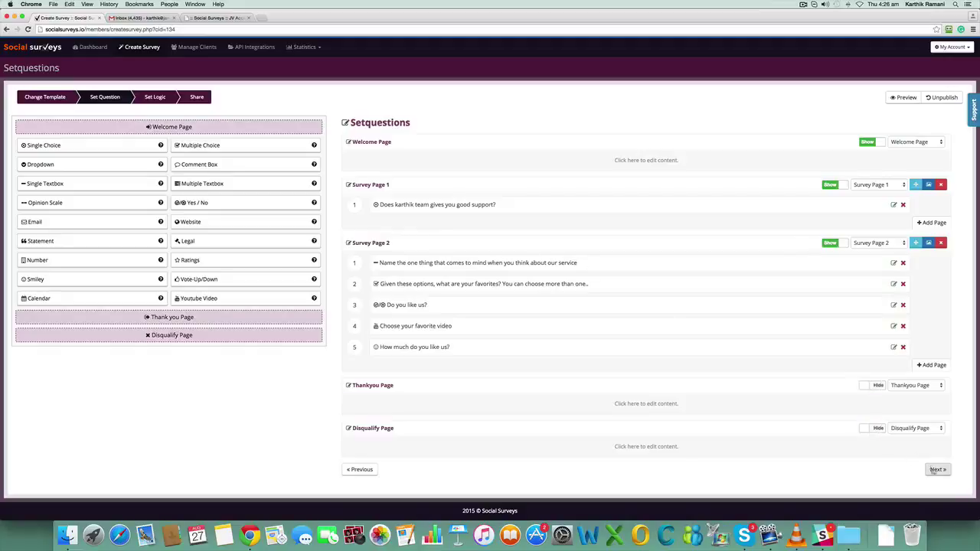
Continue to the Set Logic step and check the answer choices without picking one
click(938, 469)
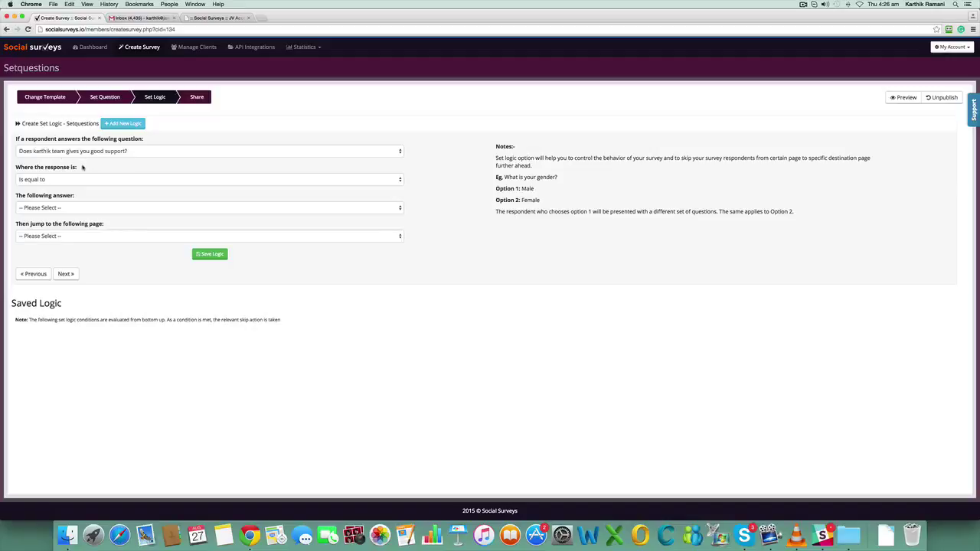
click(77, 209)
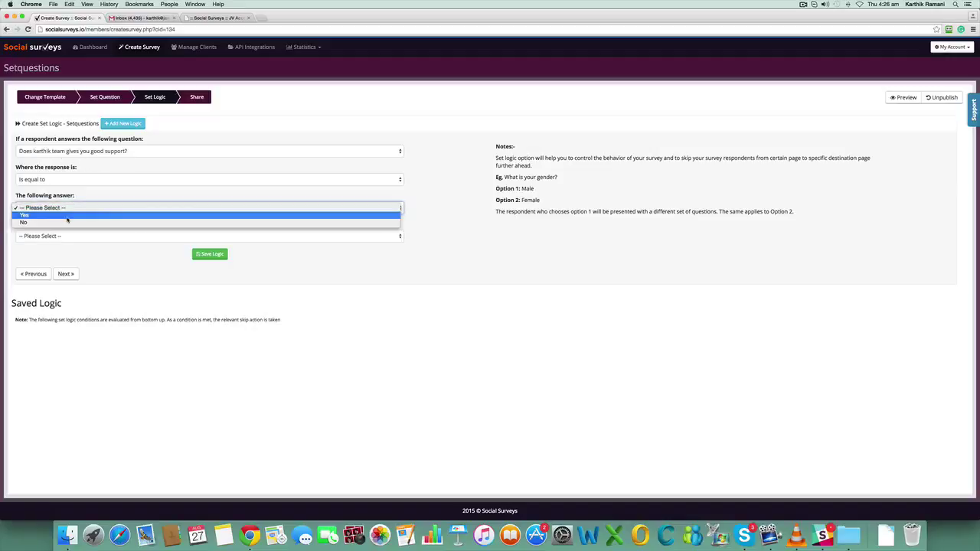
click(161, 170)
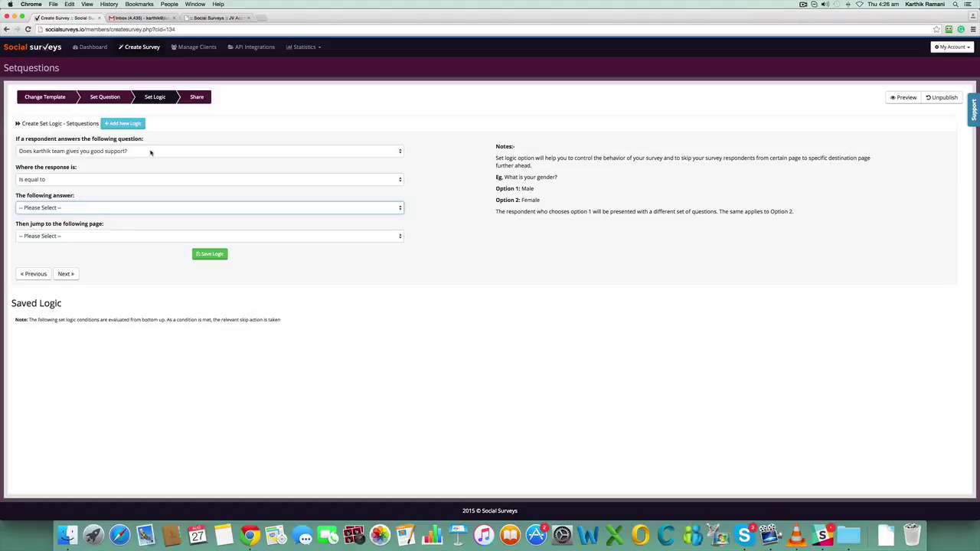
Define a rule: support question, Is equal to Yes, jump to the Thankyou Page
click(151, 152)
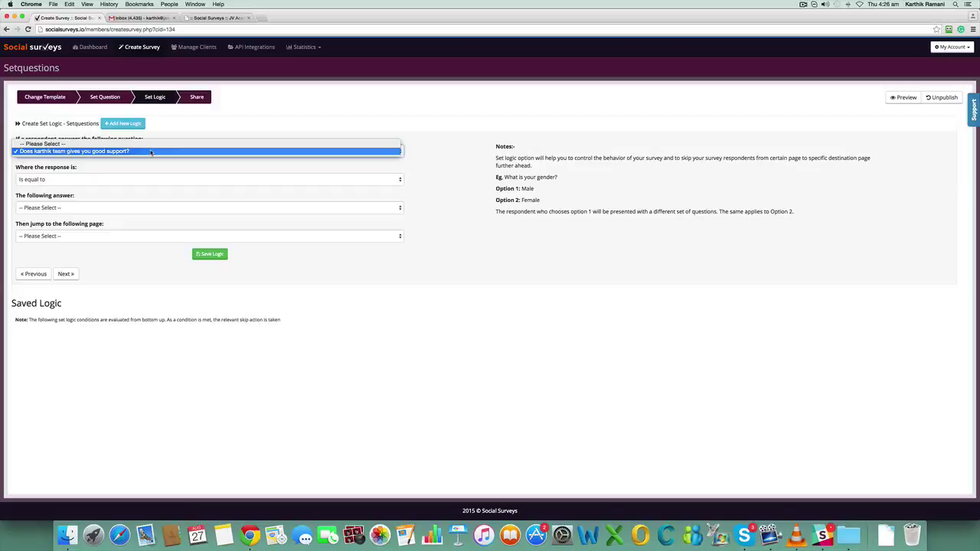
click(151, 151)
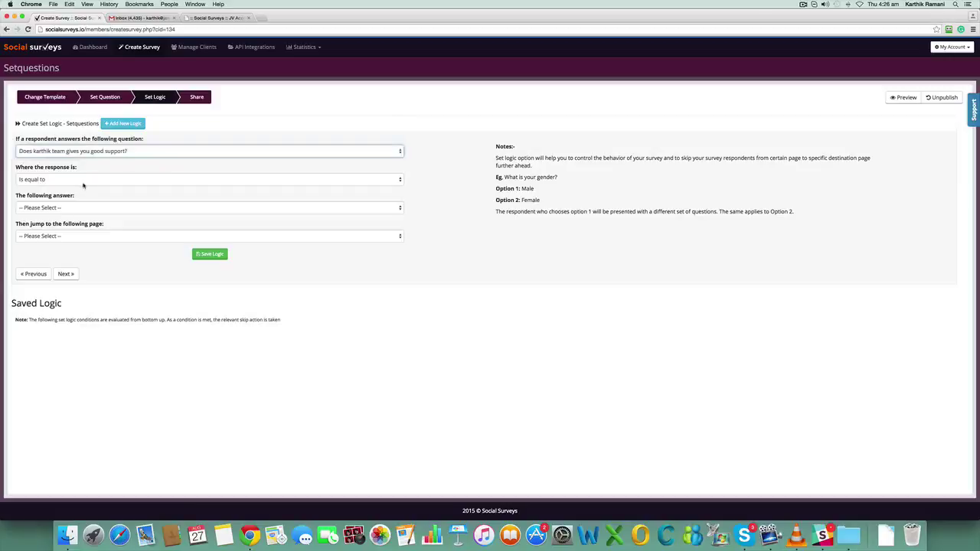
click(84, 182)
click(86, 180)
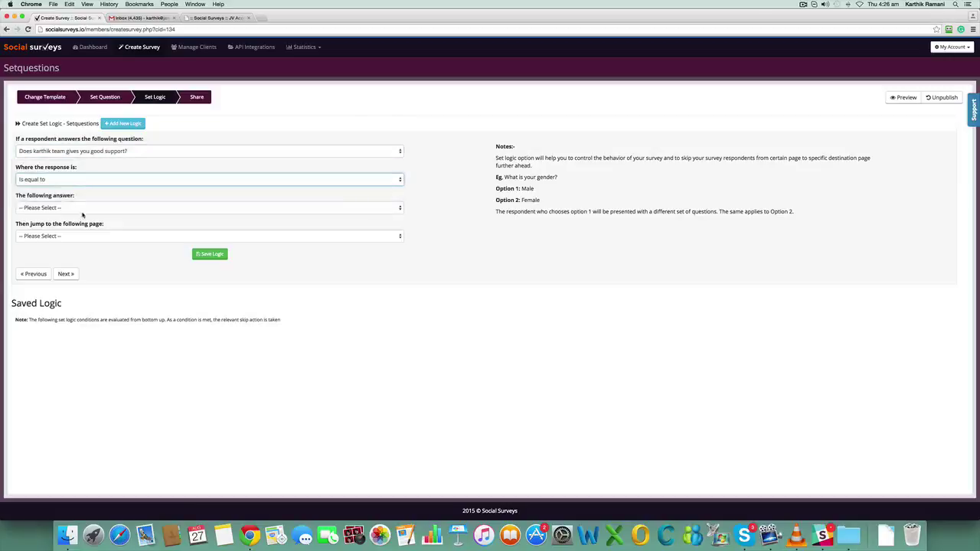
click(81, 209)
click(80, 215)
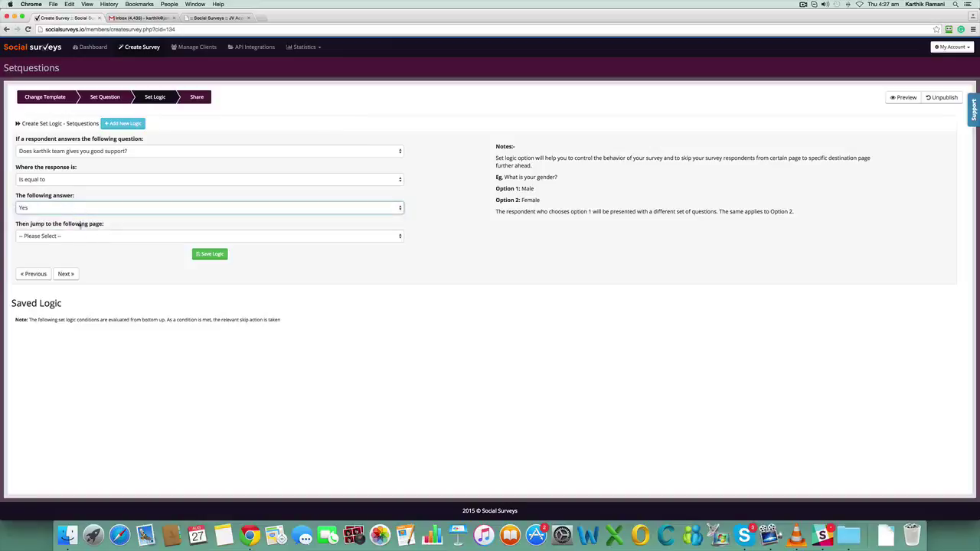
click(81, 236)
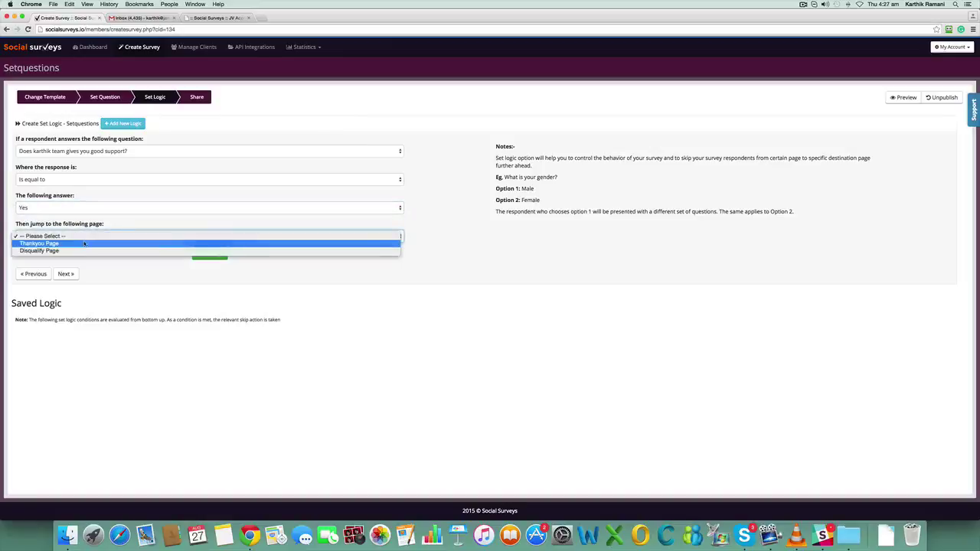
click(84, 244)
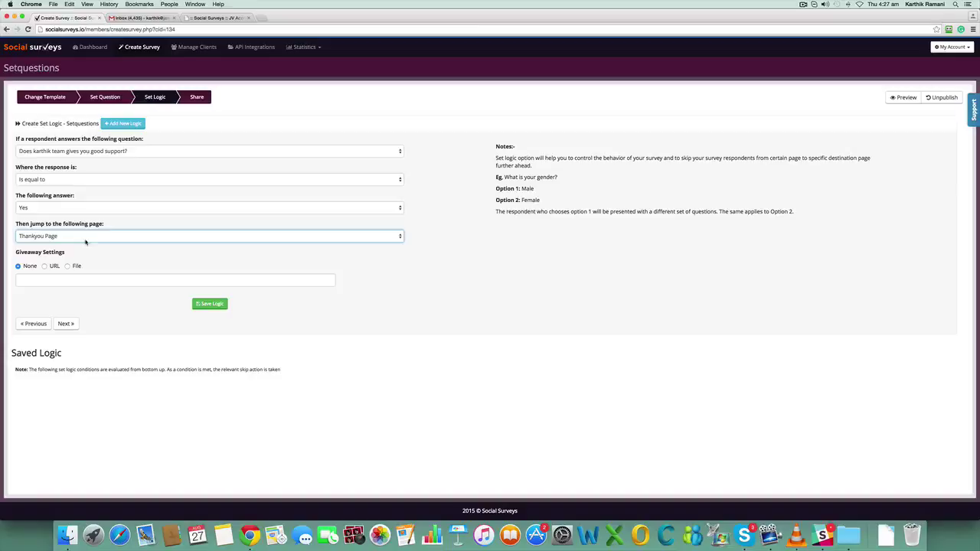
Keep the giveaway on None and Thankyou Page as destination, then save Logic 1
click(51, 267)
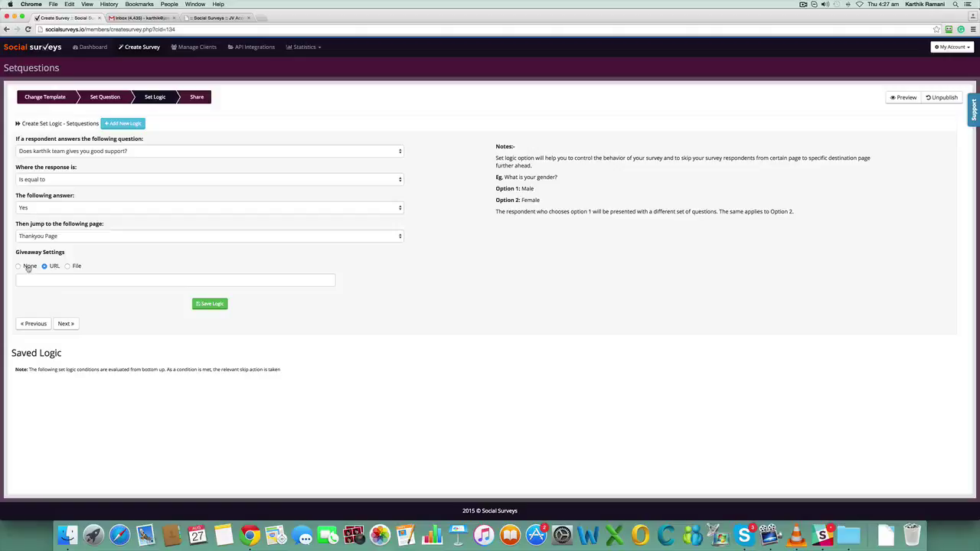
click(28, 267)
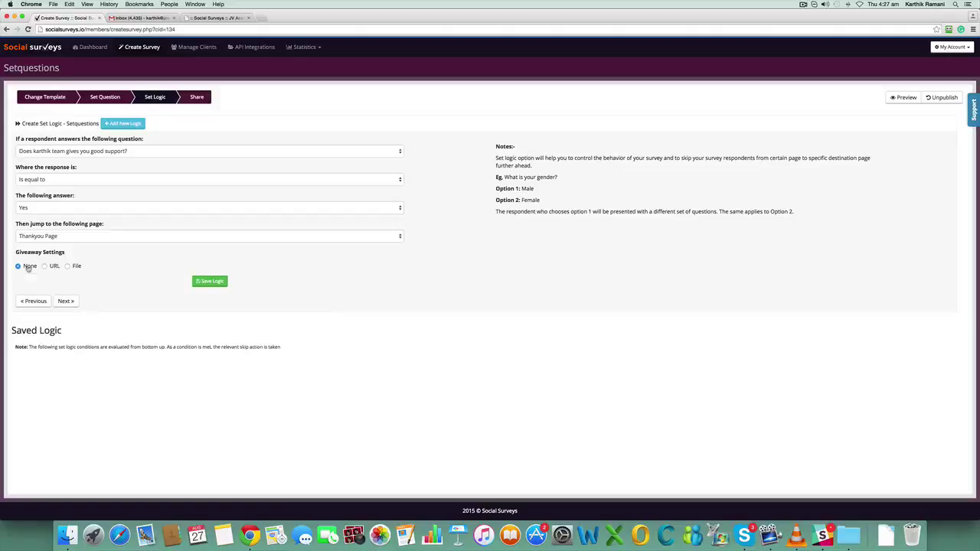
click(79, 238)
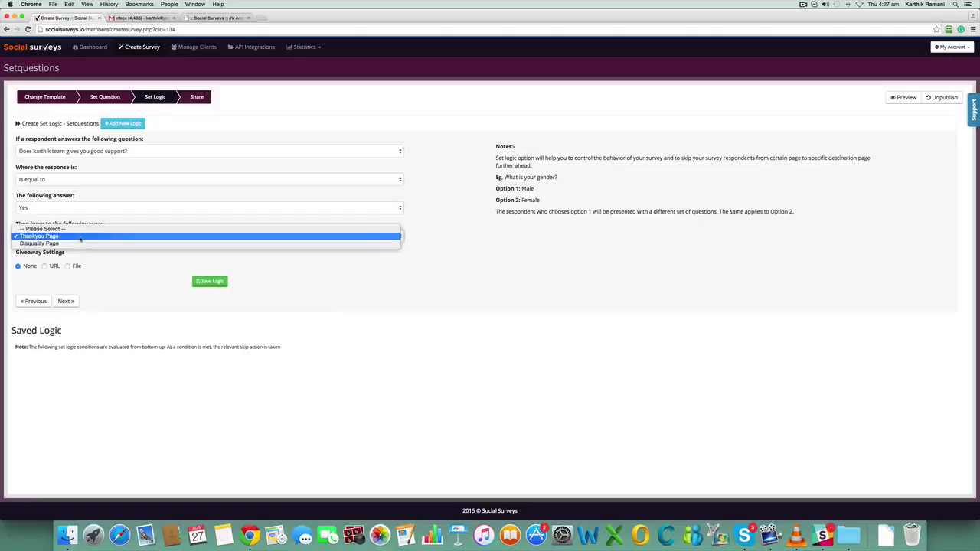
click(100, 273)
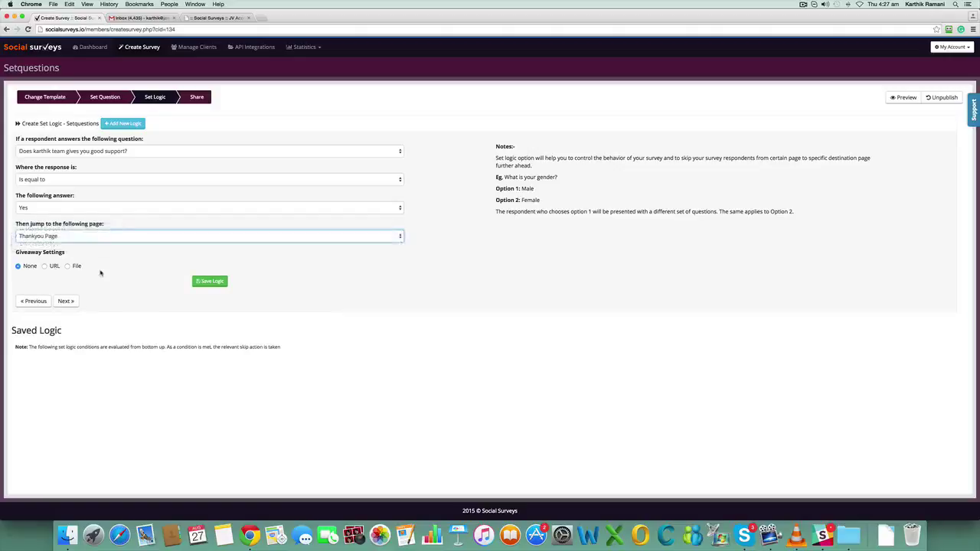
click(215, 283)
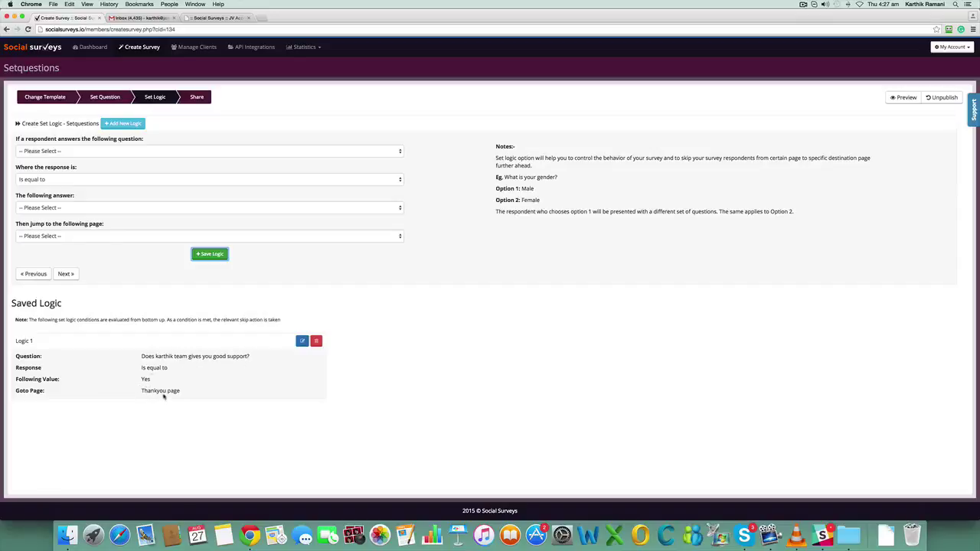
Draft a rule for the support question, Is equal to No, finding no destination page to choose
click(79, 153)
click(79, 159)
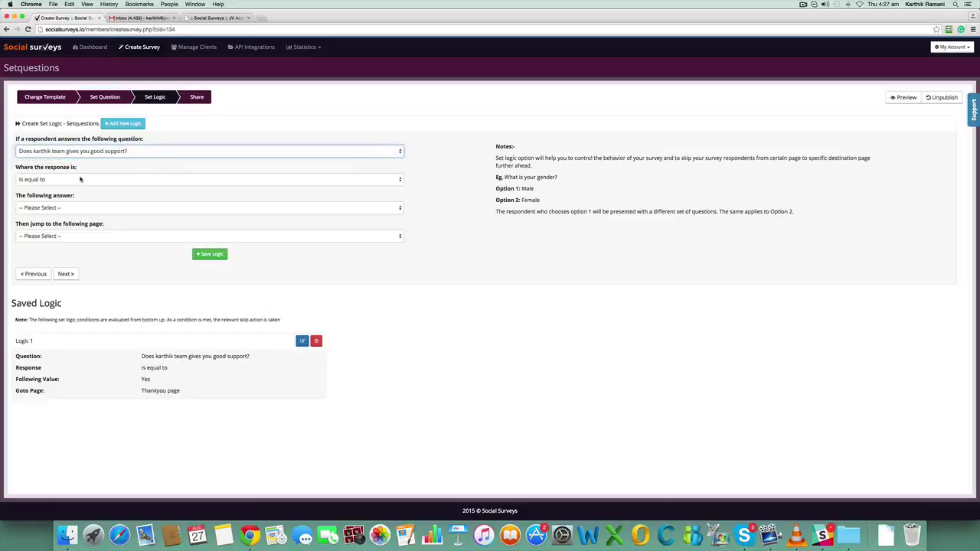
click(80, 179)
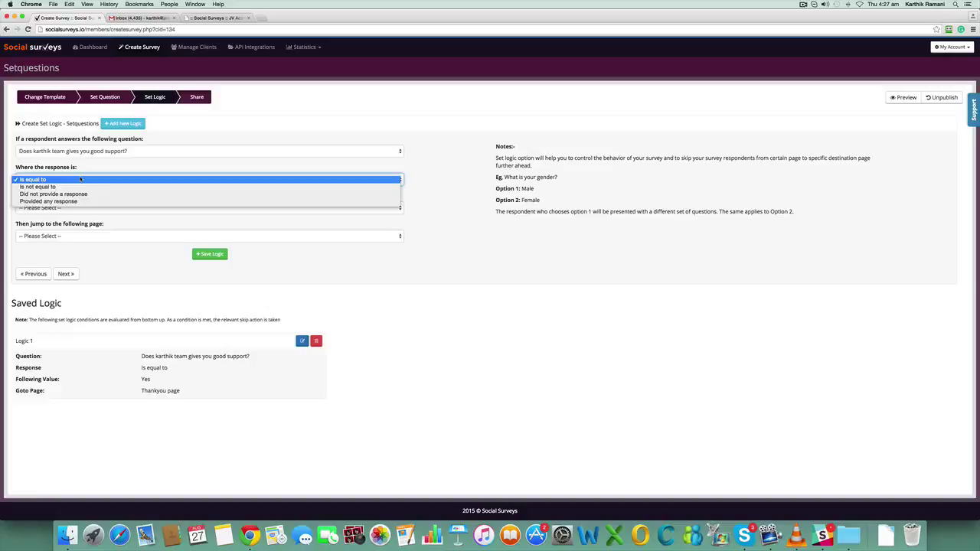
click(80, 179)
click(80, 208)
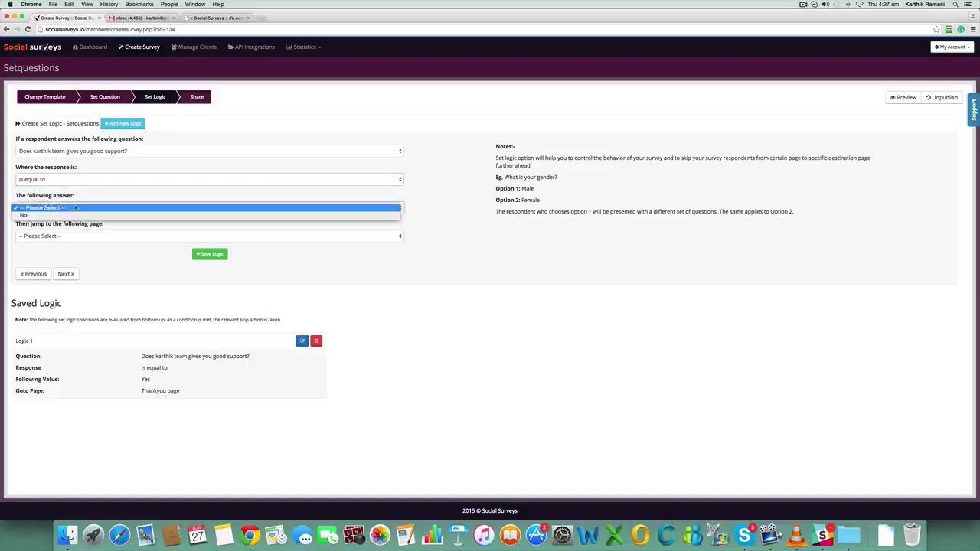
click(72, 216)
click(84, 236)
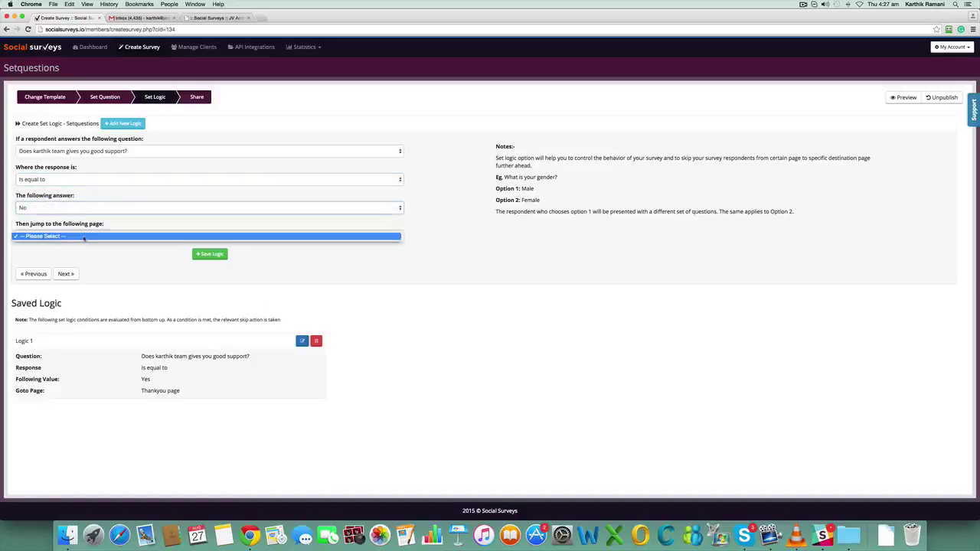
click(84, 236)
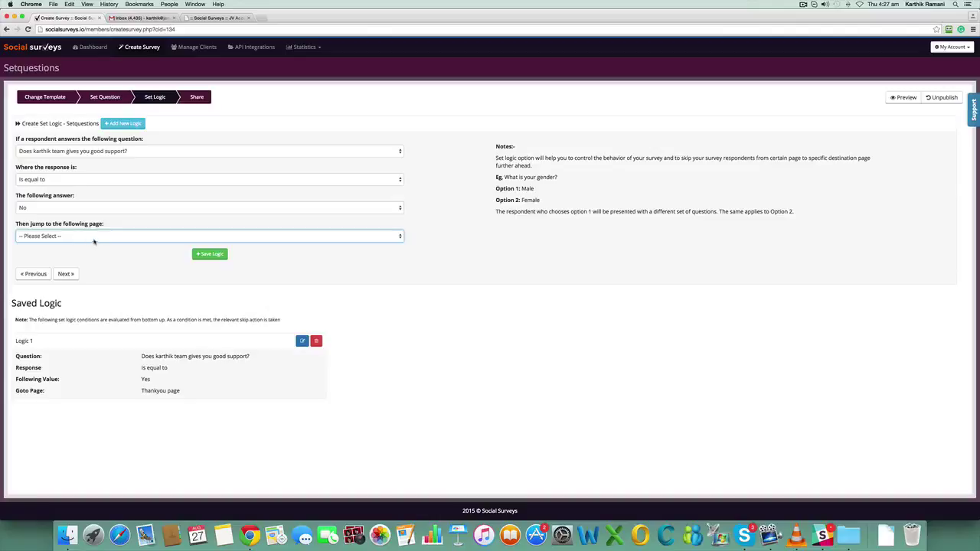
Switch the Disqualify page back to Show and return to Set Logic
click(106, 97)
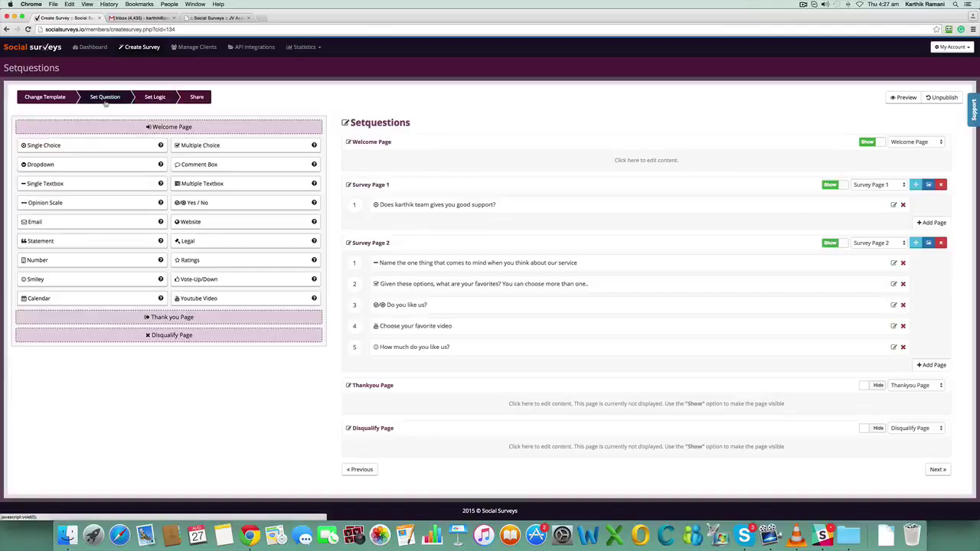
click(874, 431)
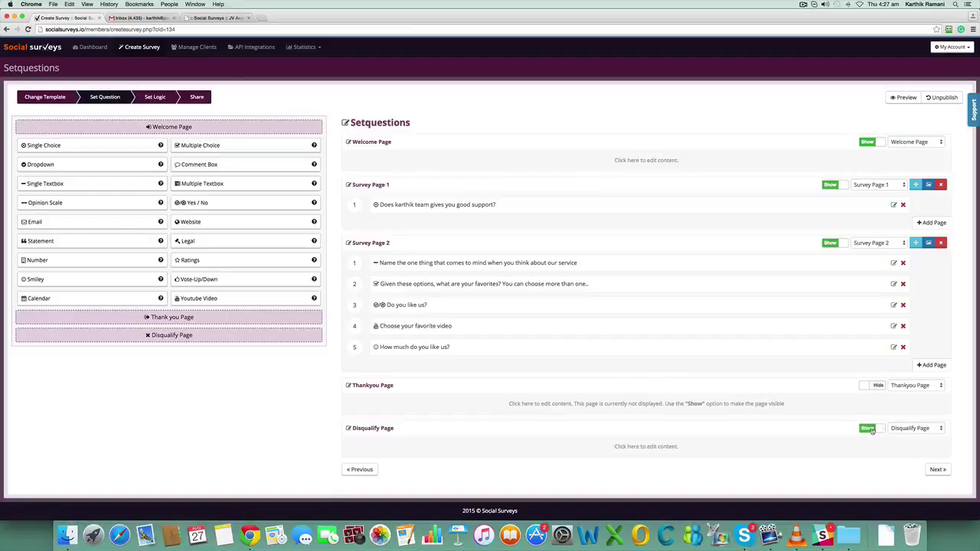
click(938, 470)
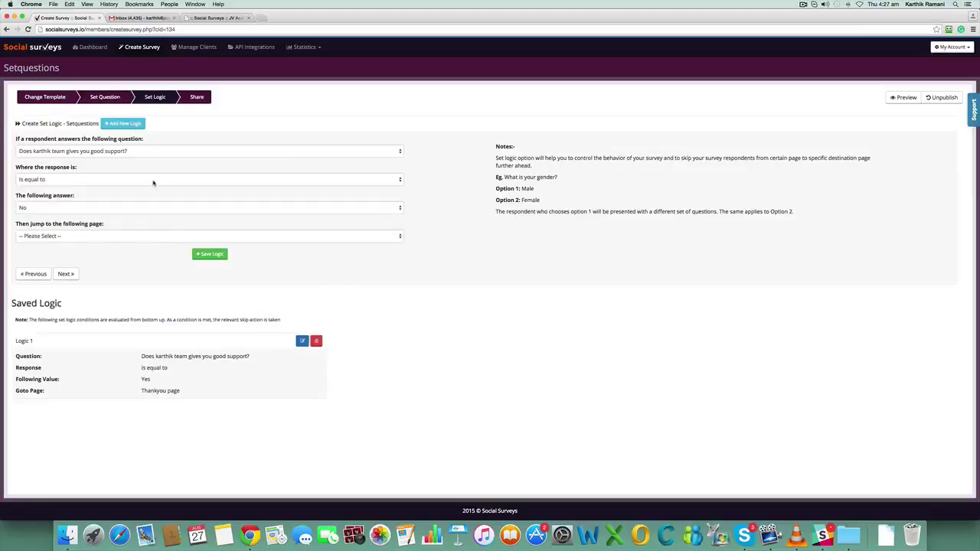
Add and save a rule: support question, Is equal to No, jump to the Disqualify Page
click(124, 123)
click(115, 151)
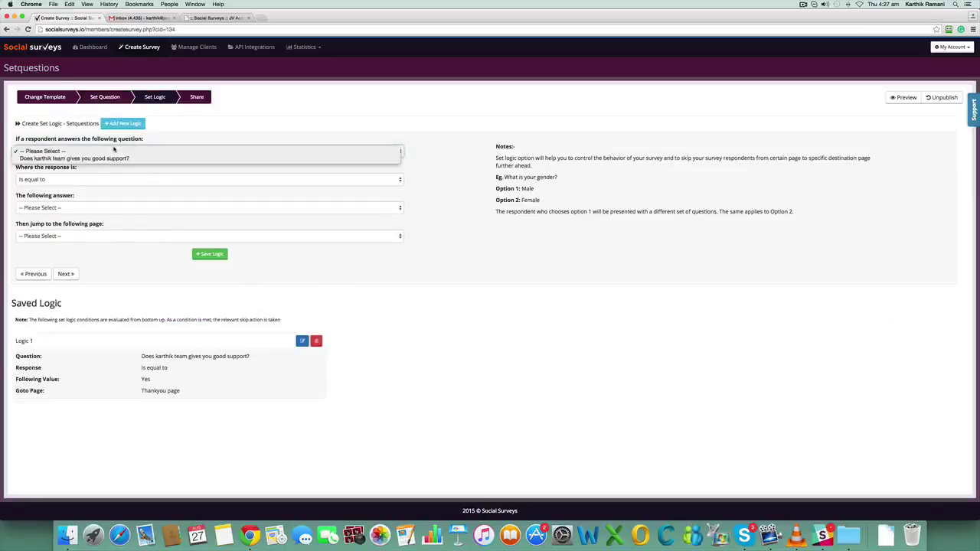
click(100, 157)
click(102, 180)
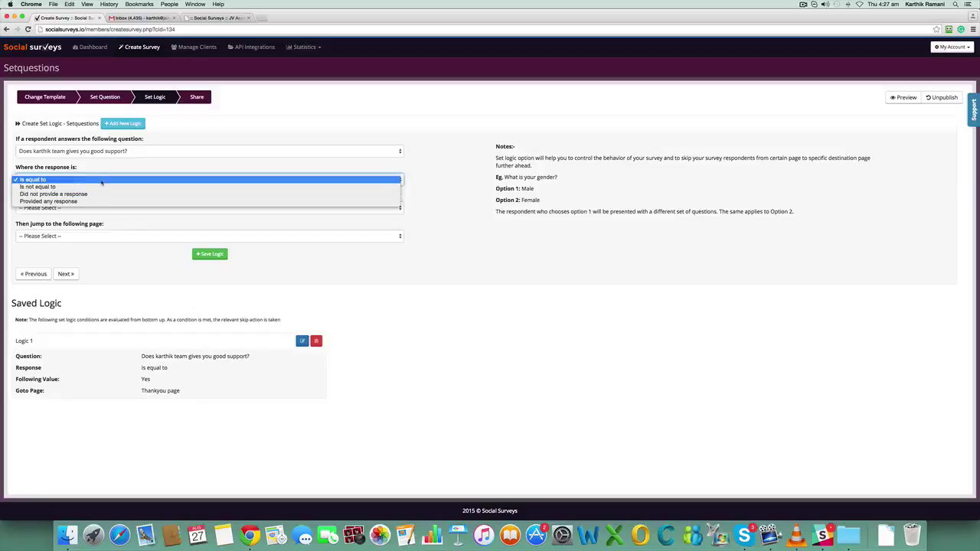
click(102, 180)
click(115, 208)
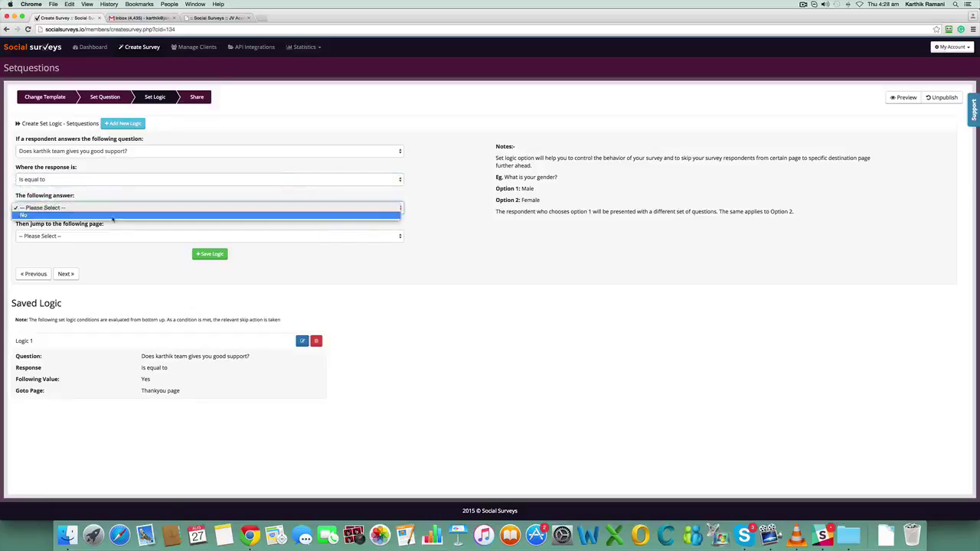
click(113, 217)
click(108, 236)
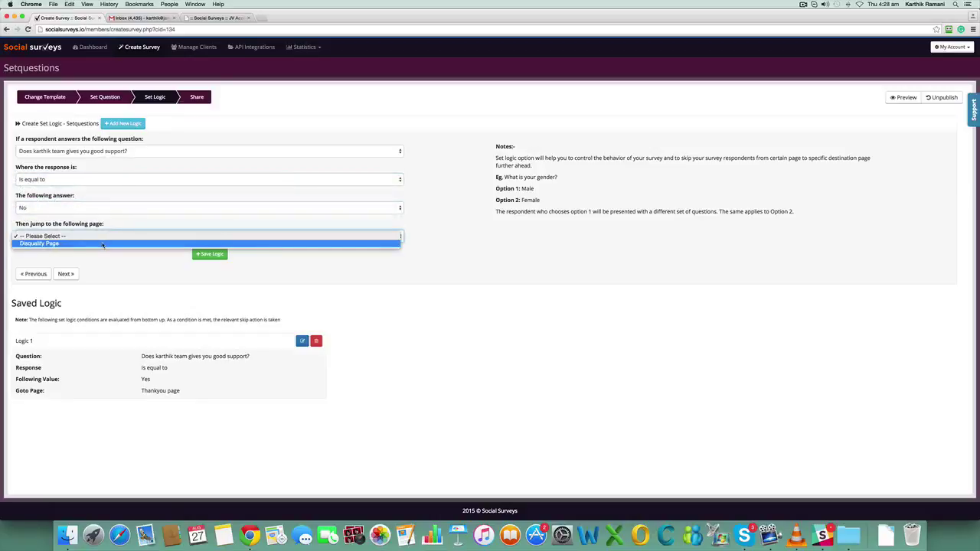
click(103, 244)
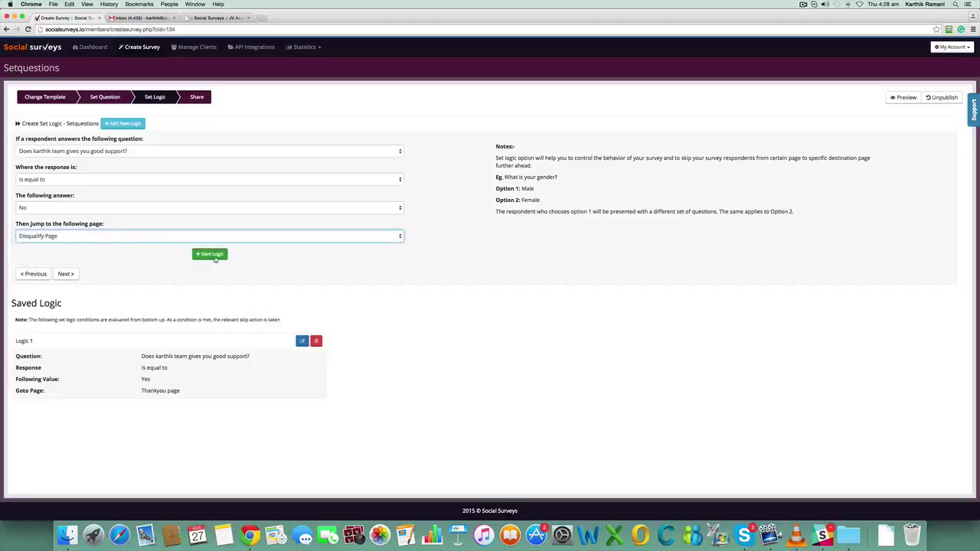
click(210, 255)
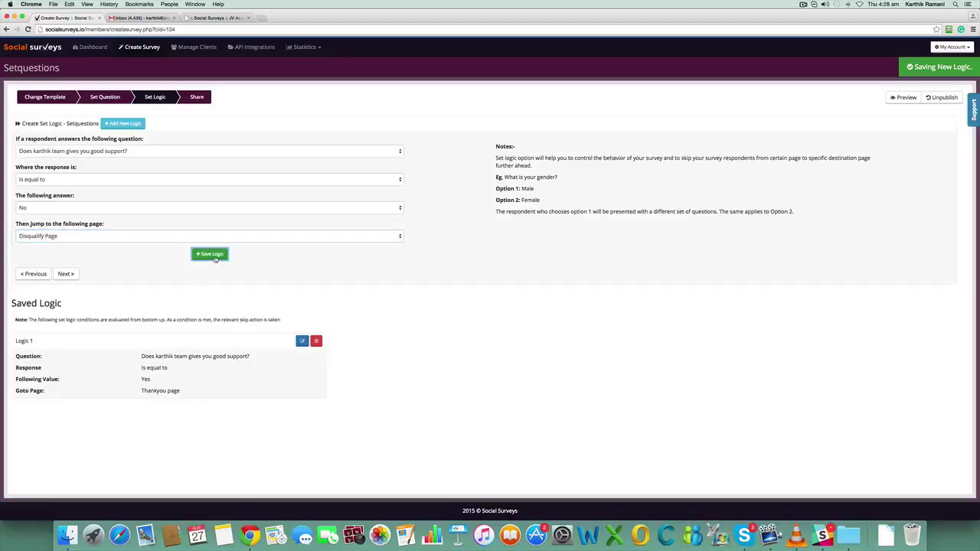